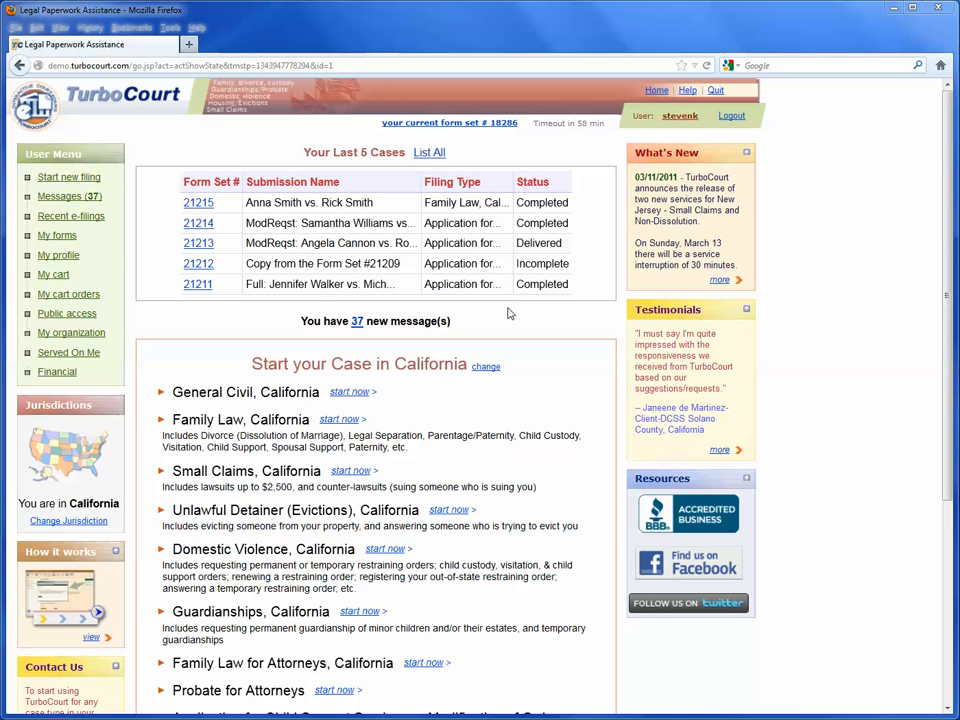
Open the full form set list, then return to the home page
{"action": "left_click", "coordinate": [432, 156]}
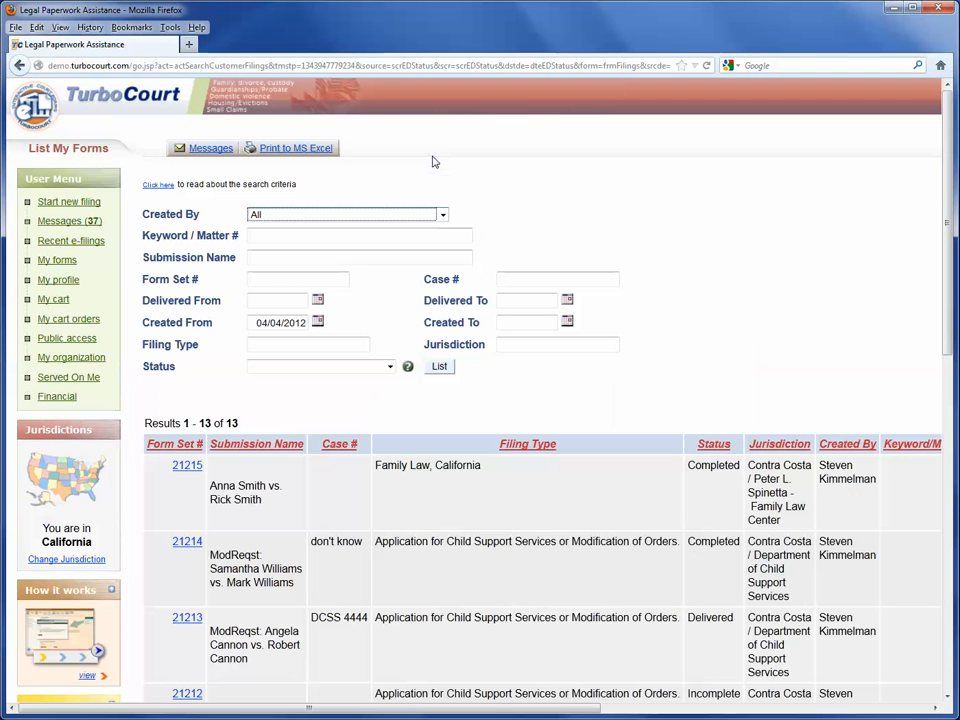
{"action": "left_click", "coordinate": [257, 278]}
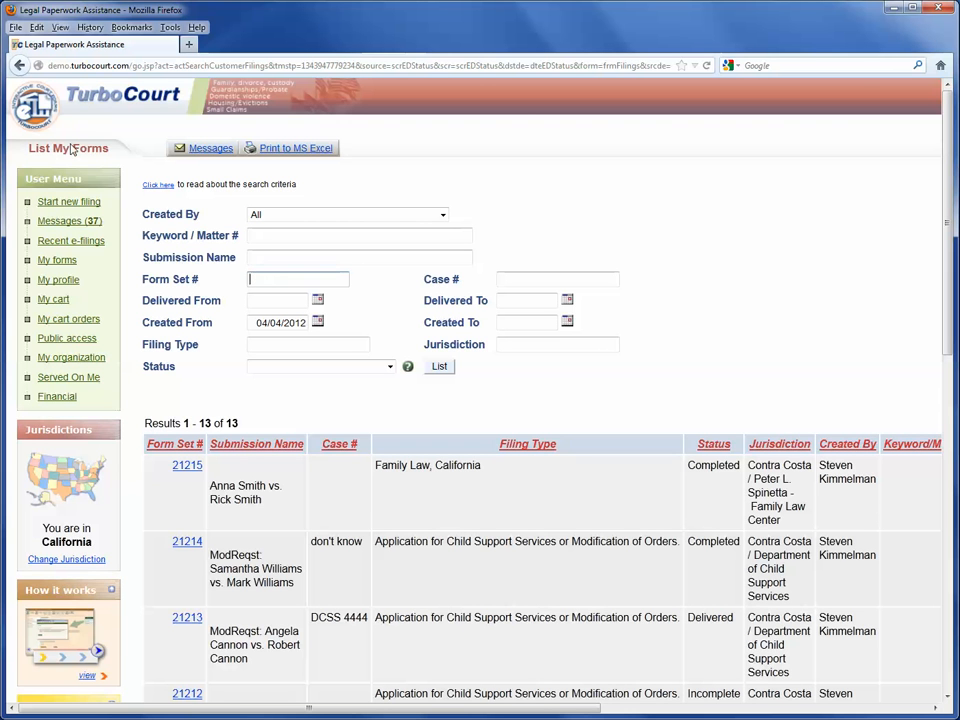
{"action": "left_click", "coordinate": [20, 66]}
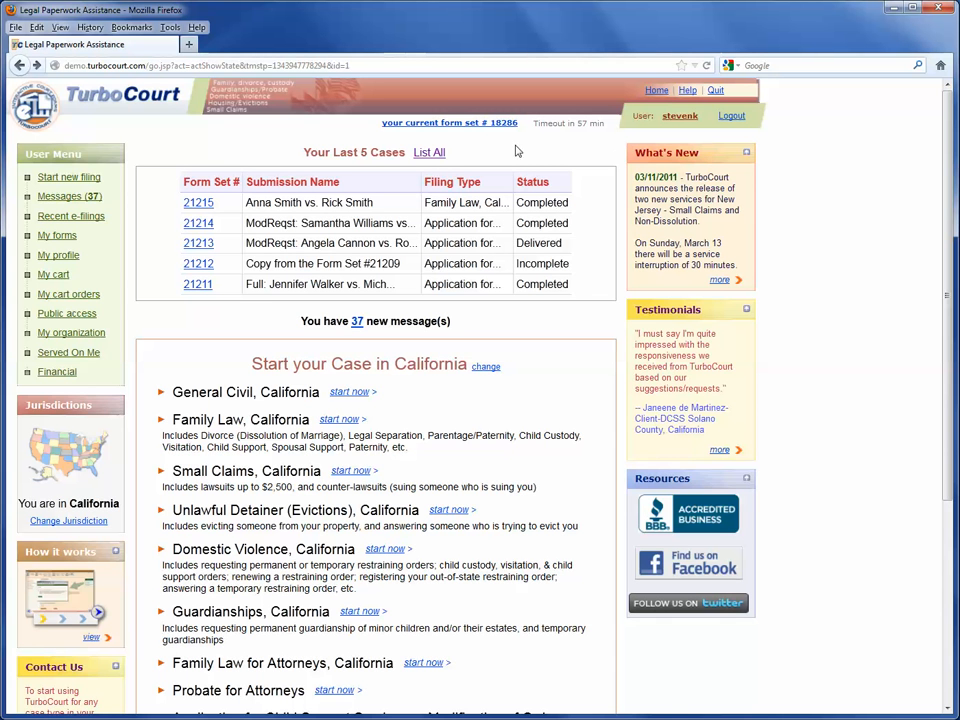
Search all form sets for number 18286 with the Created From date cleared
{"action": "left_click", "coordinate": [428, 155]}
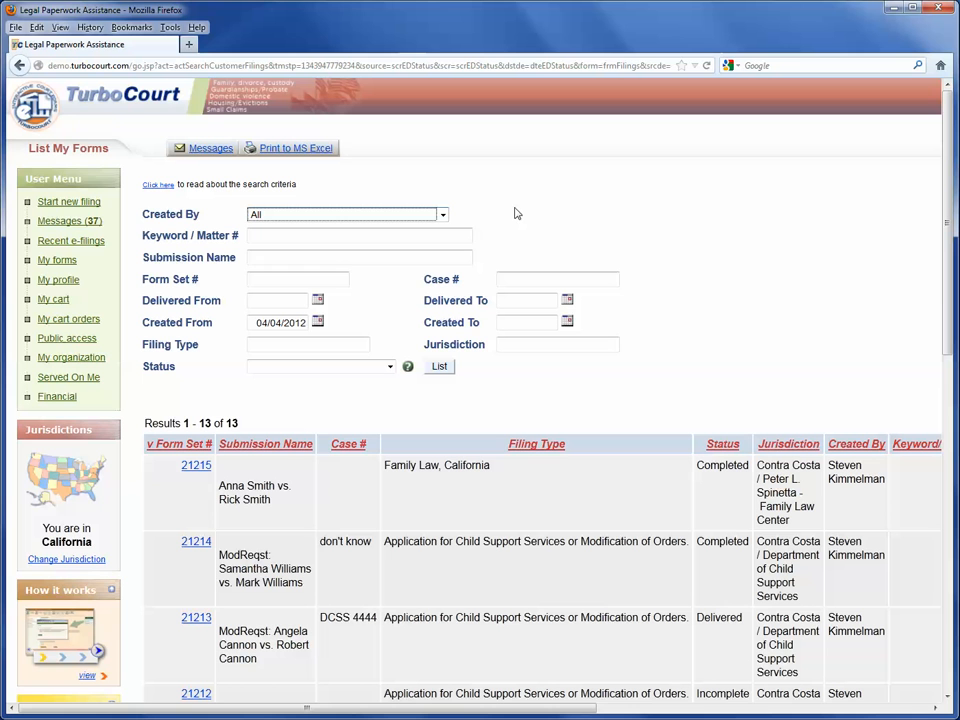
{"action": "left_click", "coordinate": [285, 278]}
{"action": "type", "text": "18286"}
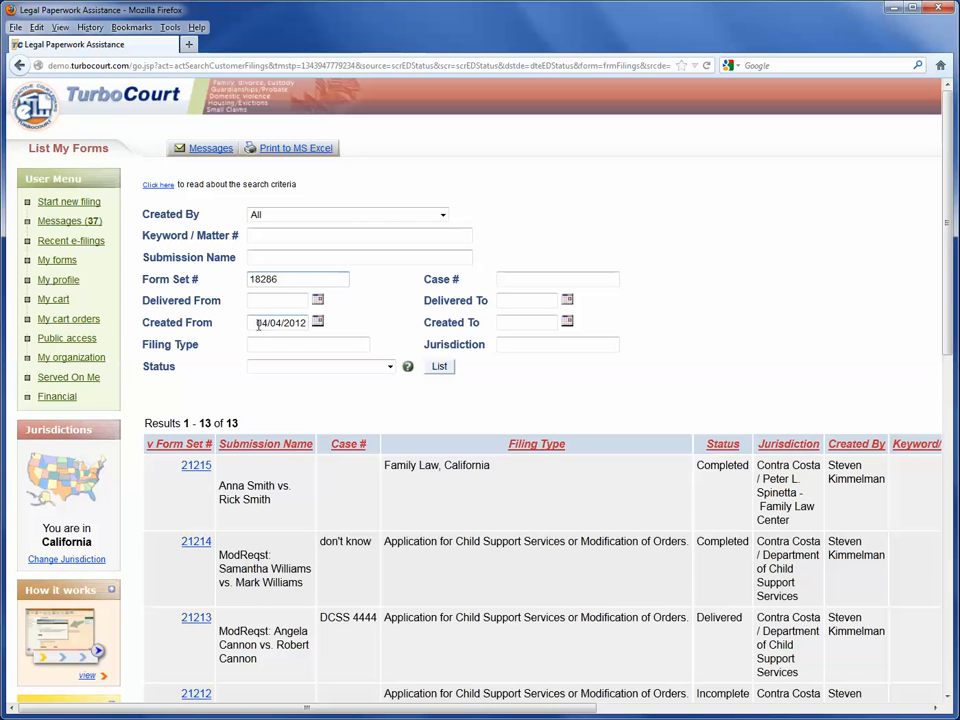
{"action": "left_click_drag", "start_coordinate": [257, 322], "coordinate": [306, 325]}
{"action": "key", "text": "BackSpace"}
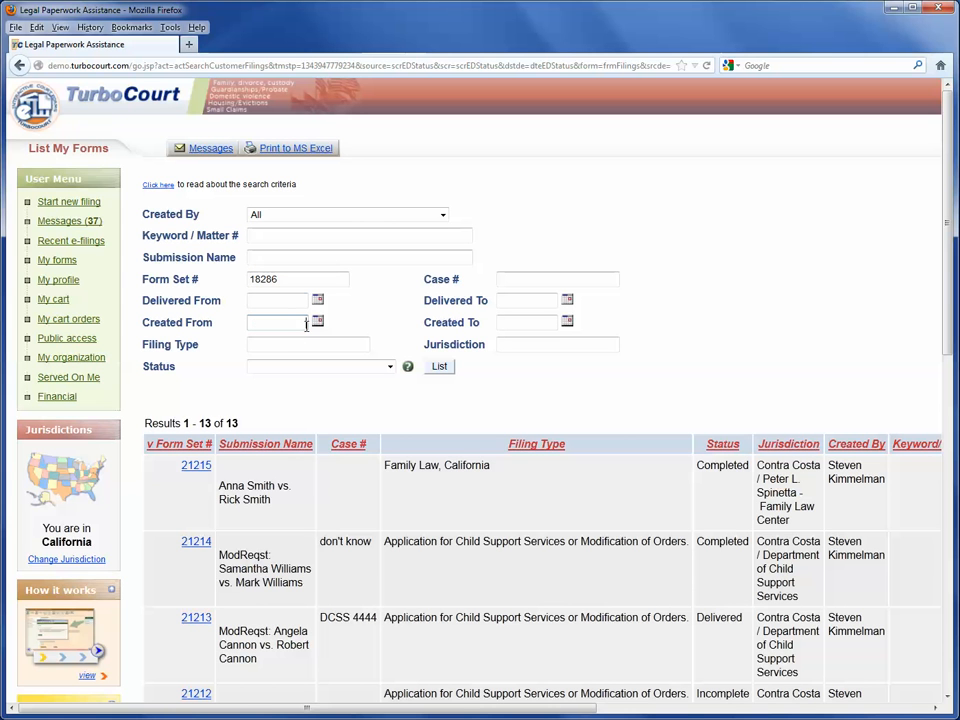
{"action": "left_click", "coordinate": [446, 371]}
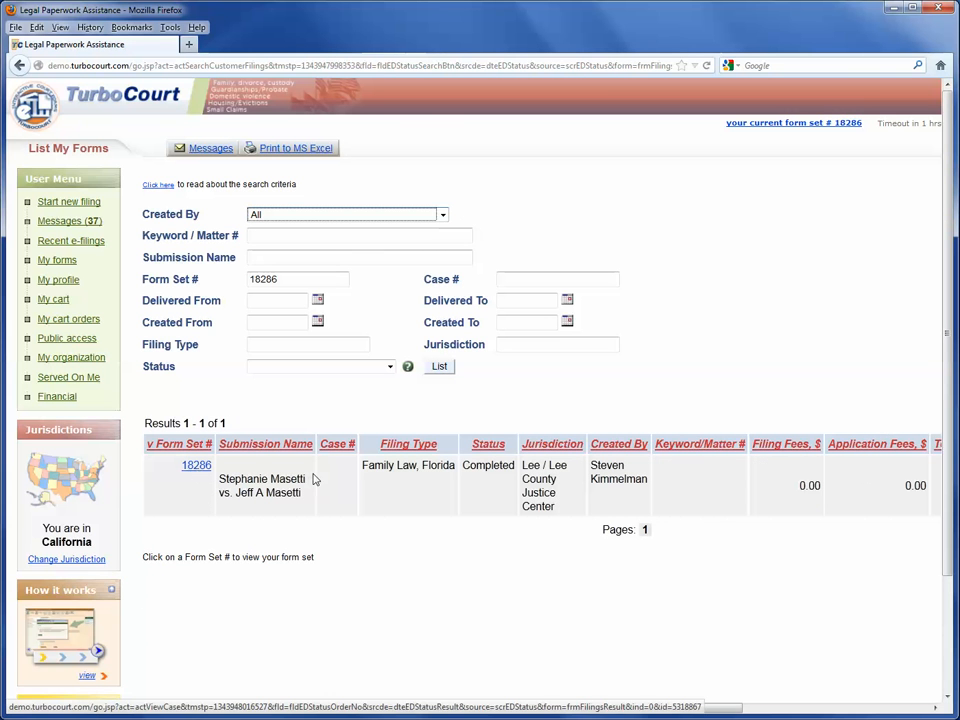
Open form set 18286, look over its forms list, and choose Review / Edit Your Answers
{"action": "left_click", "coordinate": [200, 467]}
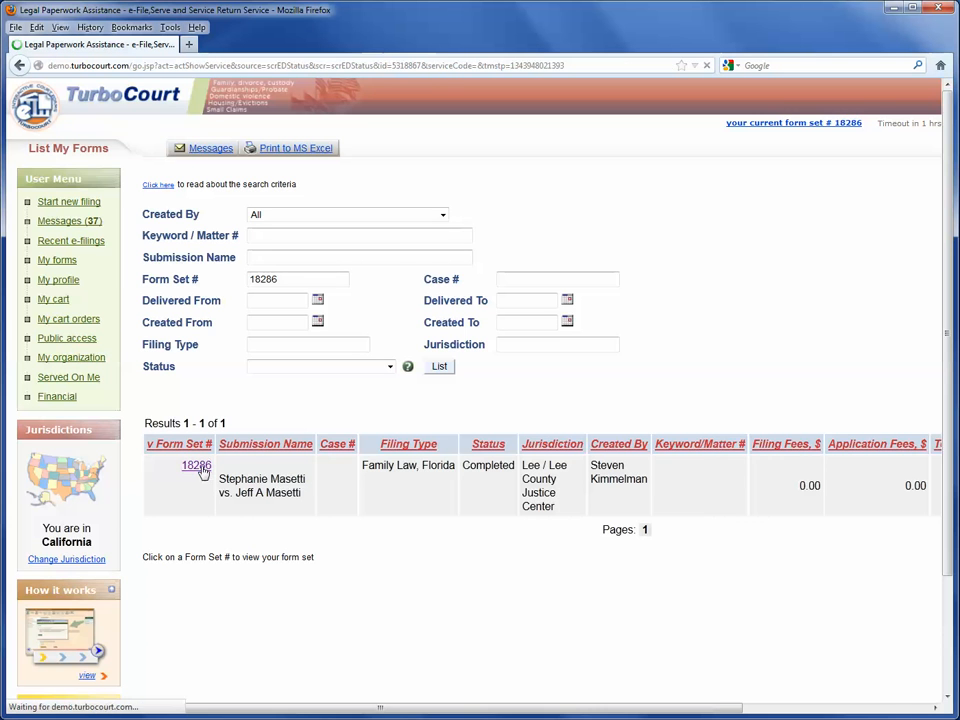
{"action": "scroll", "coordinate": [503, 395], "scroll_direction": "down", "scroll_amount": 6}
{"action": "scroll", "coordinate": [504, 398], "scroll_direction": "up", "scroll_amount": 1}
{"action": "scroll", "coordinate": [521, 538], "scroll_direction": "down", "scroll_amount": 1}
{"action": "scroll", "coordinate": [521, 538], "scroll_direction": "down", "scroll_amount": 3}
{"action": "scroll", "coordinate": [520, 538], "scroll_direction": "down", "scroll_amount": 10}
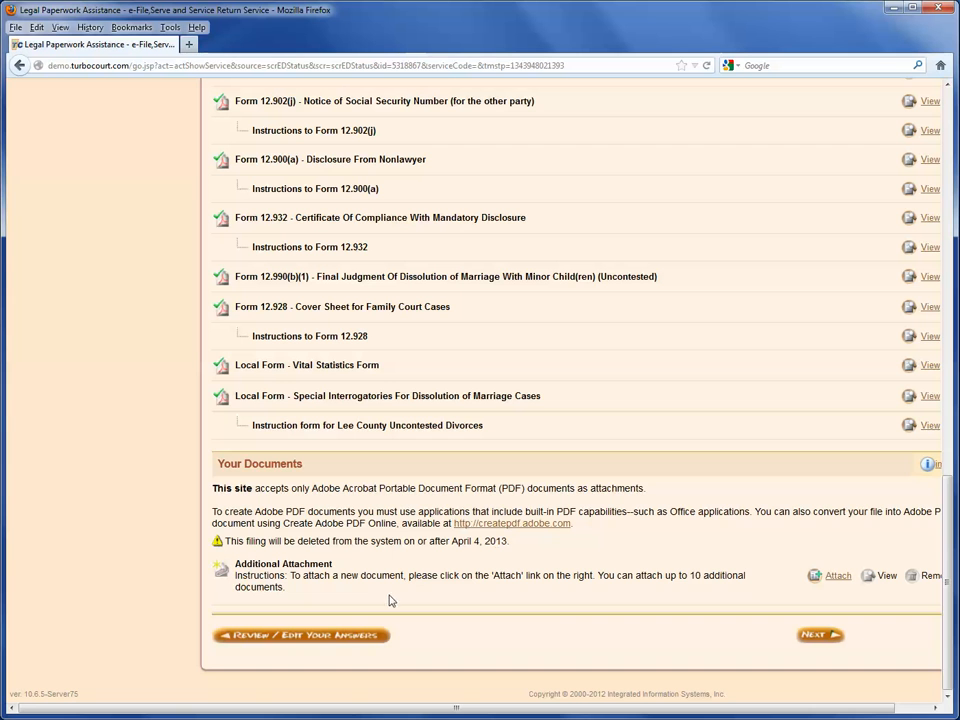
{"action": "left_click", "coordinate": [328, 638]}
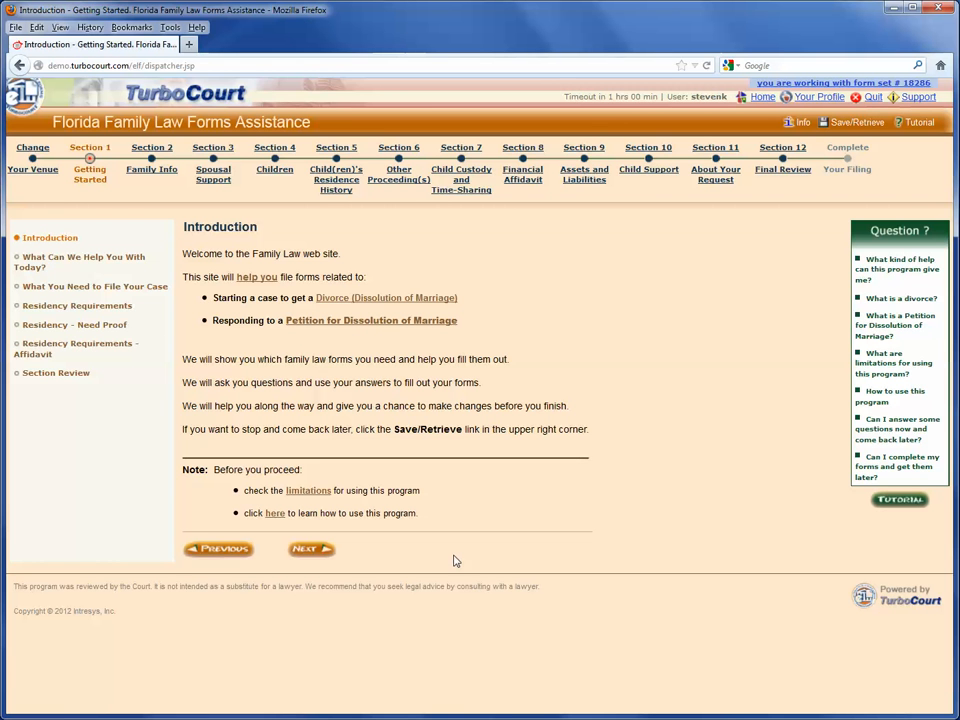
Advance past the Introduction and What Can We Help You With Today pages to the filing checklist
{"action": "left_click", "coordinate": [330, 557]}
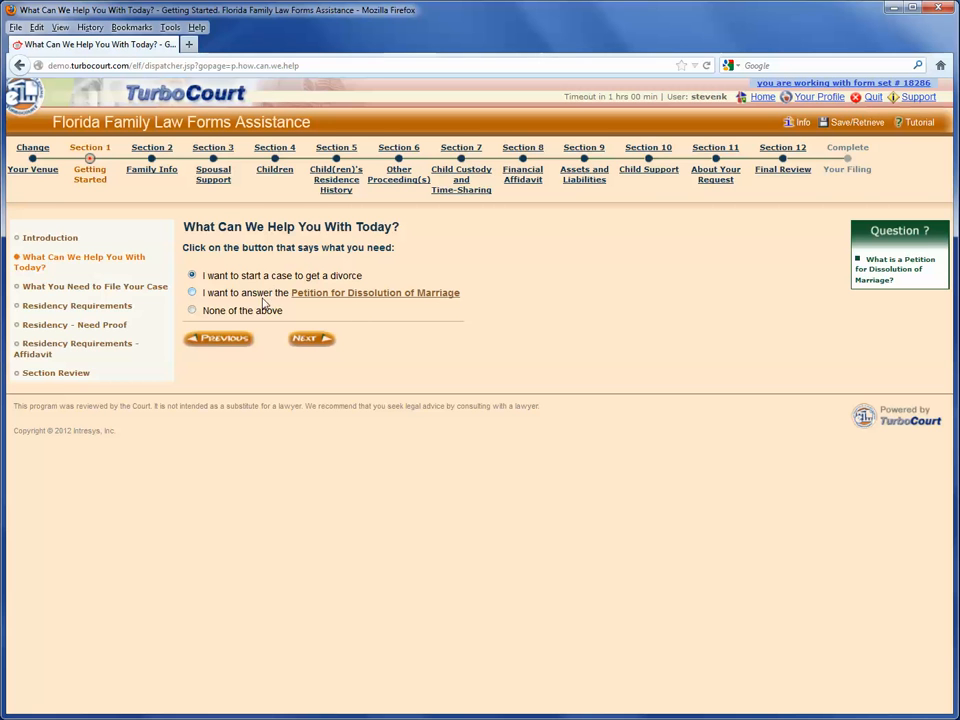
{"action": "left_click", "coordinate": [311, 338]}
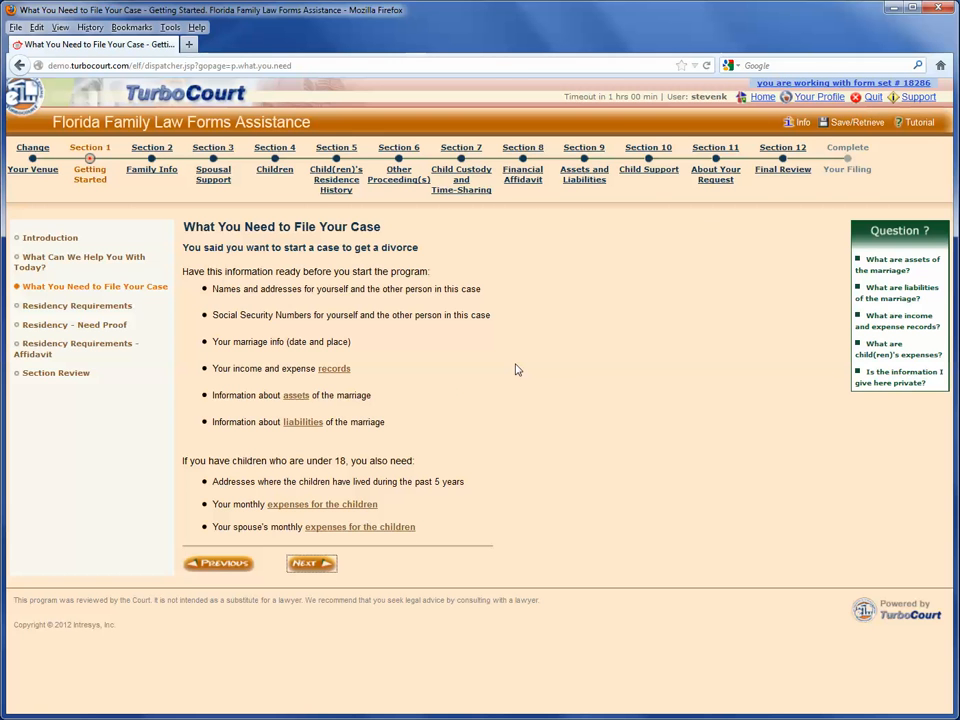
Continue from What You Need to File Your Case to the Residency Requirements page
{"action": "left_click", "coordinate": [310, 565]}
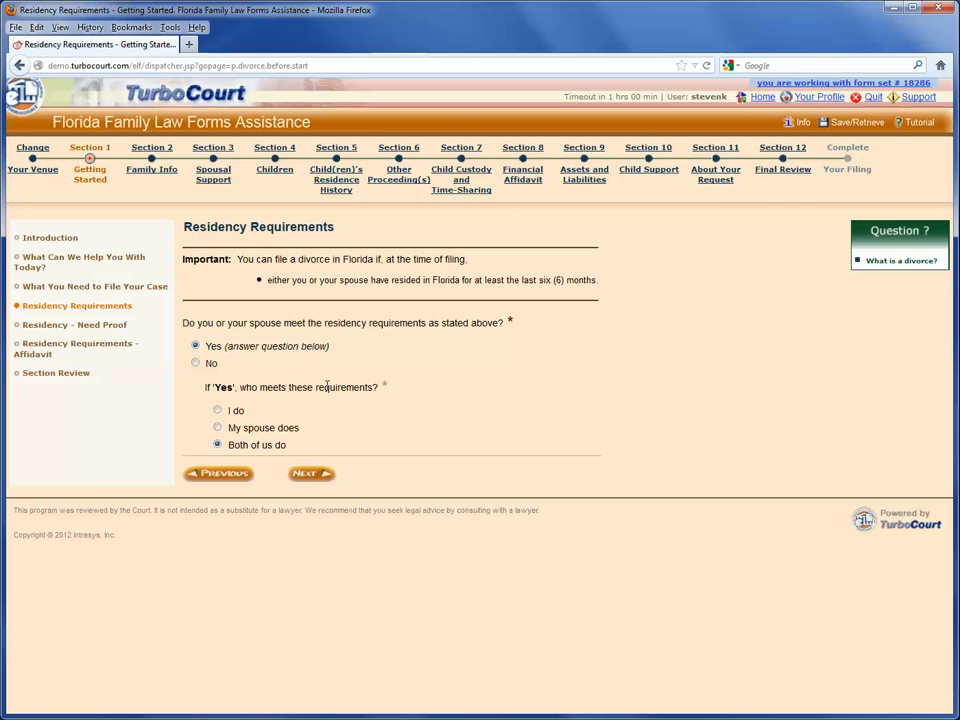
Continue through residency proof, affidavit and the Getting Started review to Your Information
{"action": "left_click", "coordinate": [312, 476]}
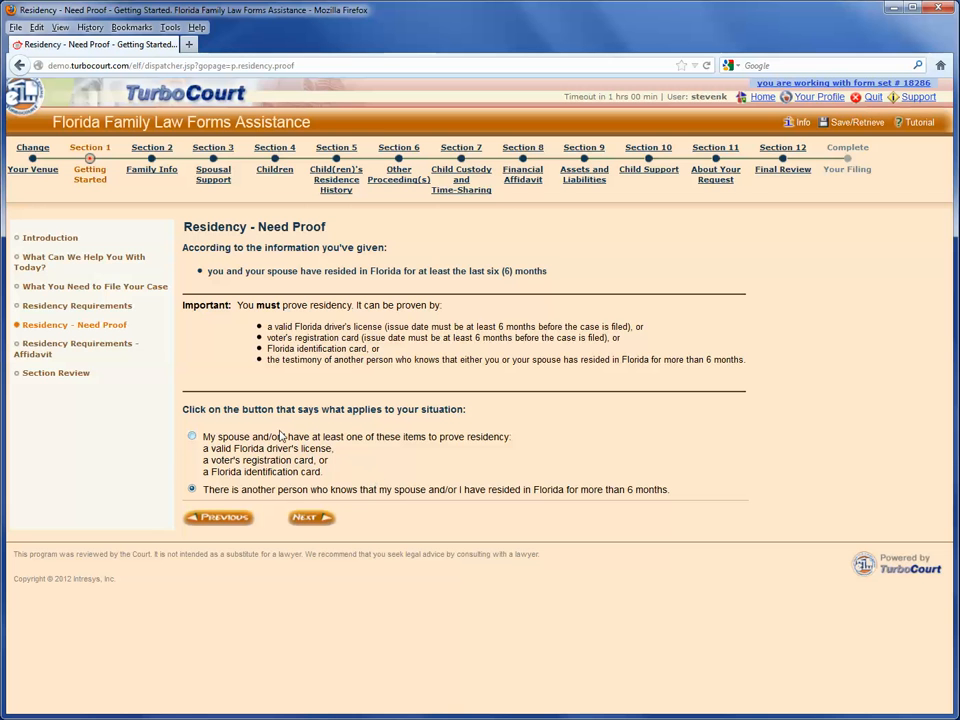
{"action": "left_click", "coordinate": [301, 517]}
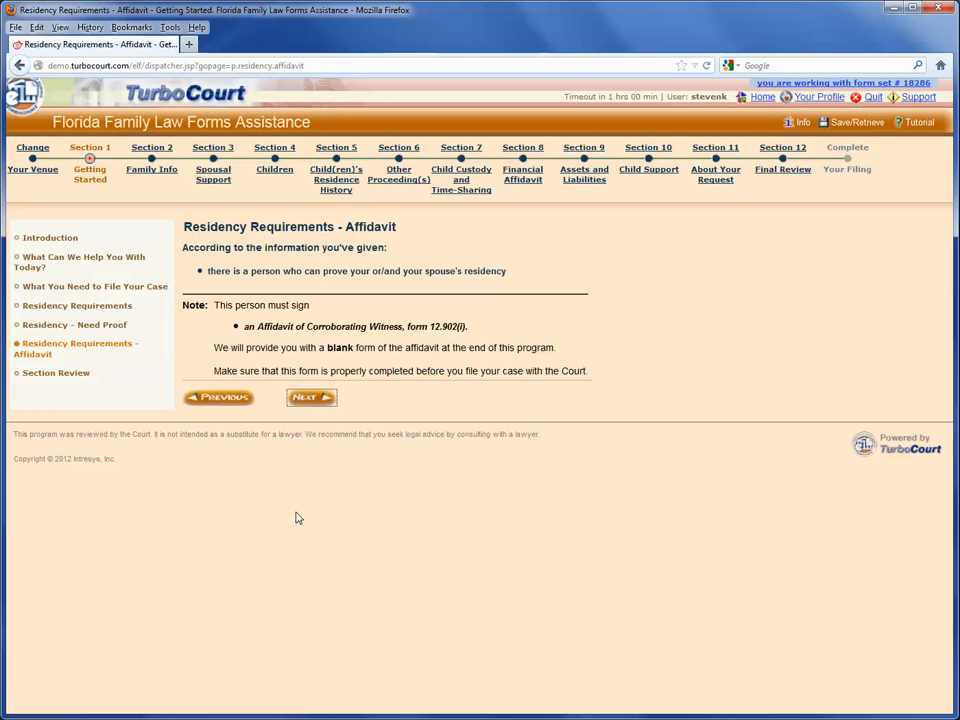
{"action": "left_click", "coordinate": [310, 400]}
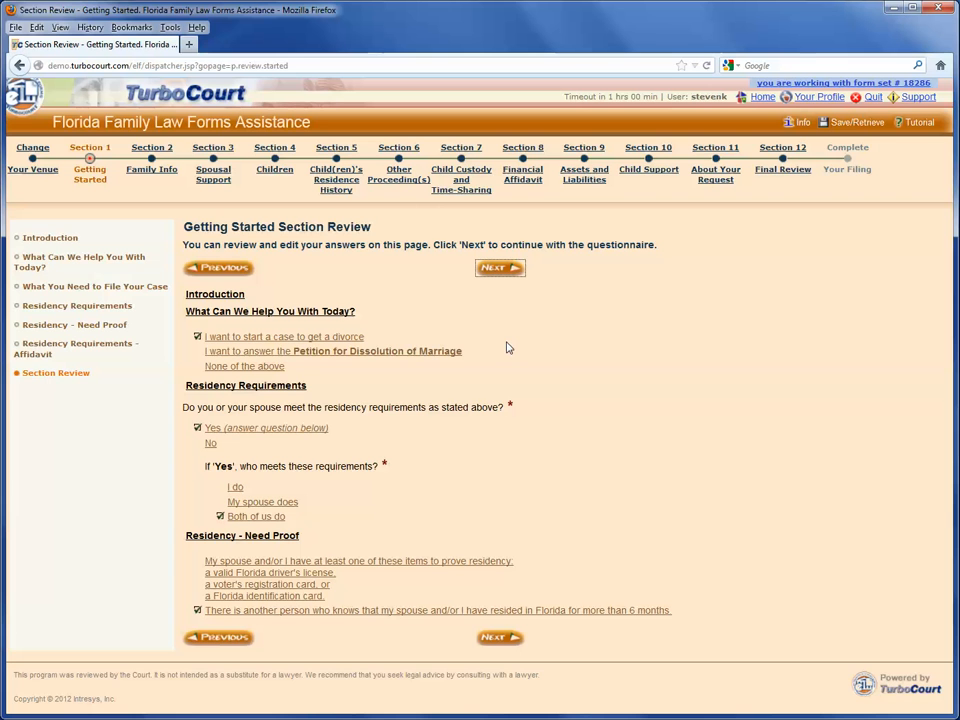
{"action": "left_click", "coordinate": [498, 277]}
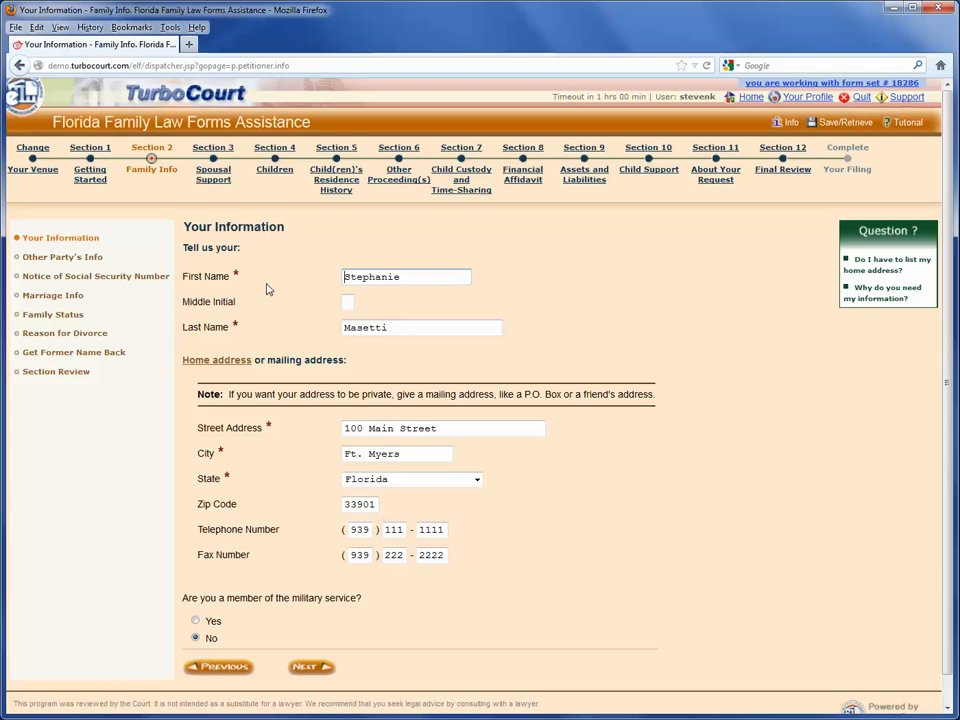
Clear First Name to trigger the required-field error, then re-enter the petitioner's first name
{"action": "double_click", "coordinate": [236, 275]}
{"action": "left_click_drag", "start_coordinate": [248, 302], "coordinate": [182, 299]}
{"action": "left_click", "coordinate": [340, 299]}
{"action": "left_click_drag", "start_coordinate": [411, 277], "coordinate": [319, 274]}
{"action": "key", "text": "Delete"}
{"action": "left_click", "coordinate": [308, 668]}
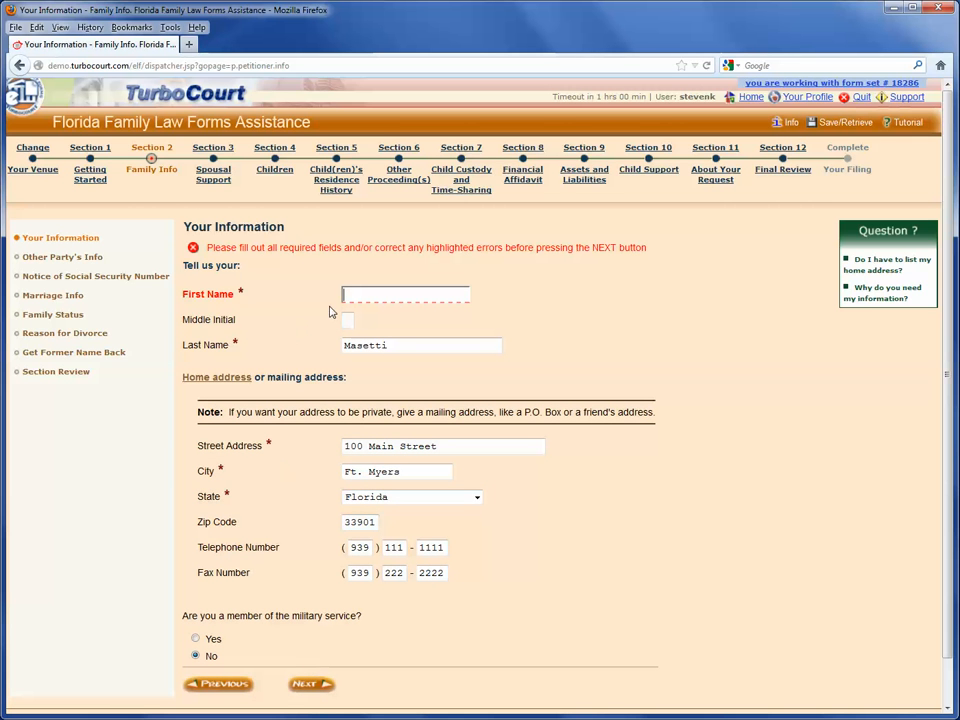
{"action": "type", "text": "Stephanie"}
On Other Party's Information, keep the address as Another address and continue to the Social Security page
{"action": "left_click", "coordinate": [304, 686]}
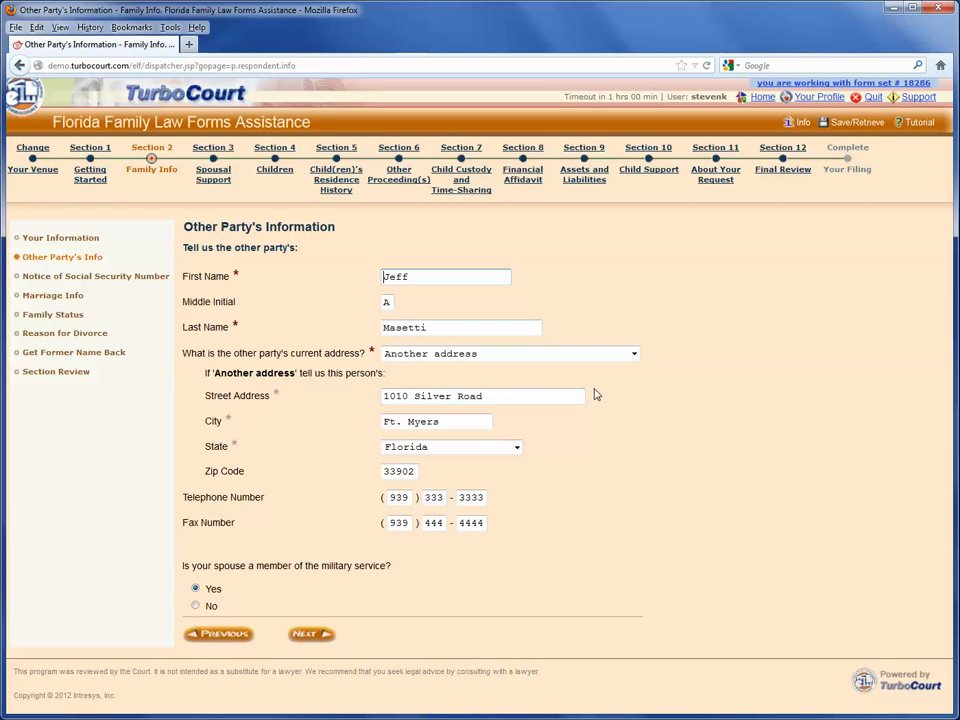
{"action": "left_click", "coordinate": [632, 356]}
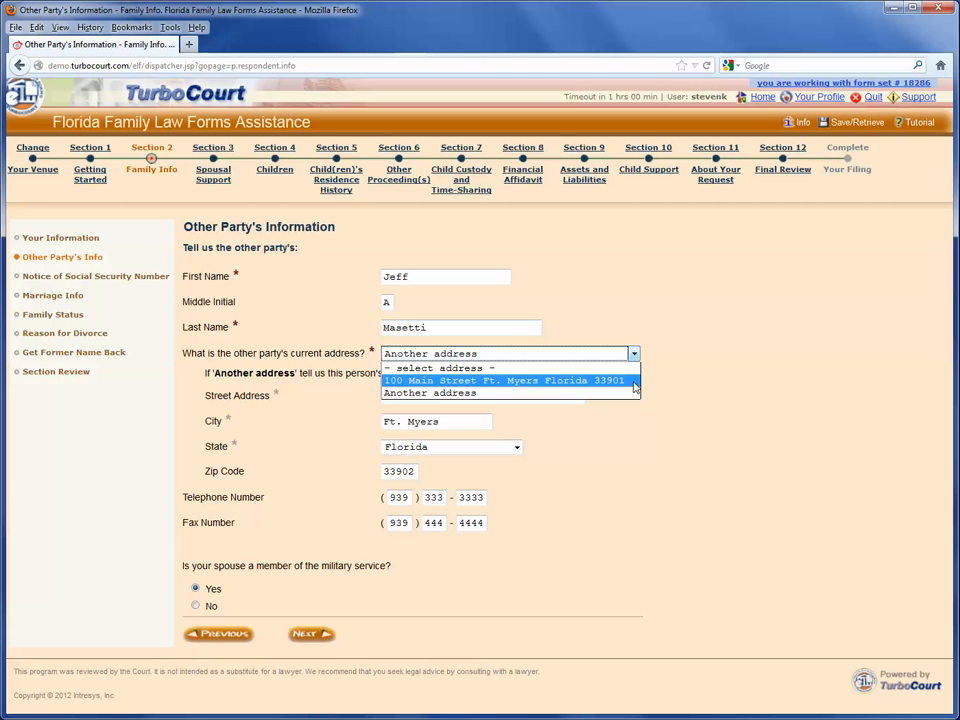
{"action": "left_click", "coordinate": [666, 366]}
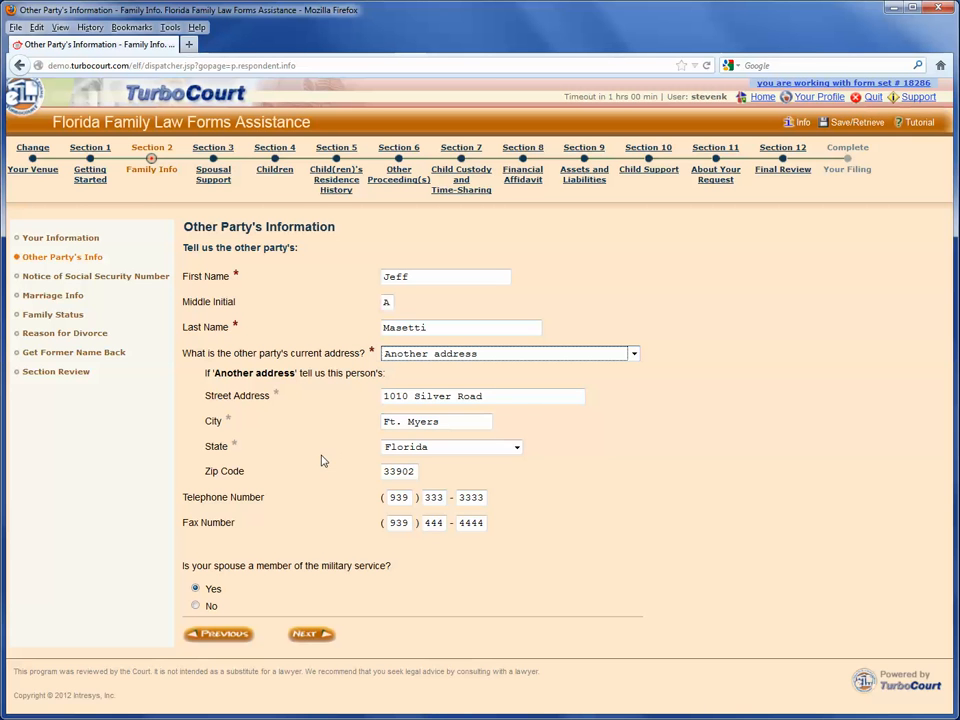
{"action": "left_click", "coordinate": [309, 635]}
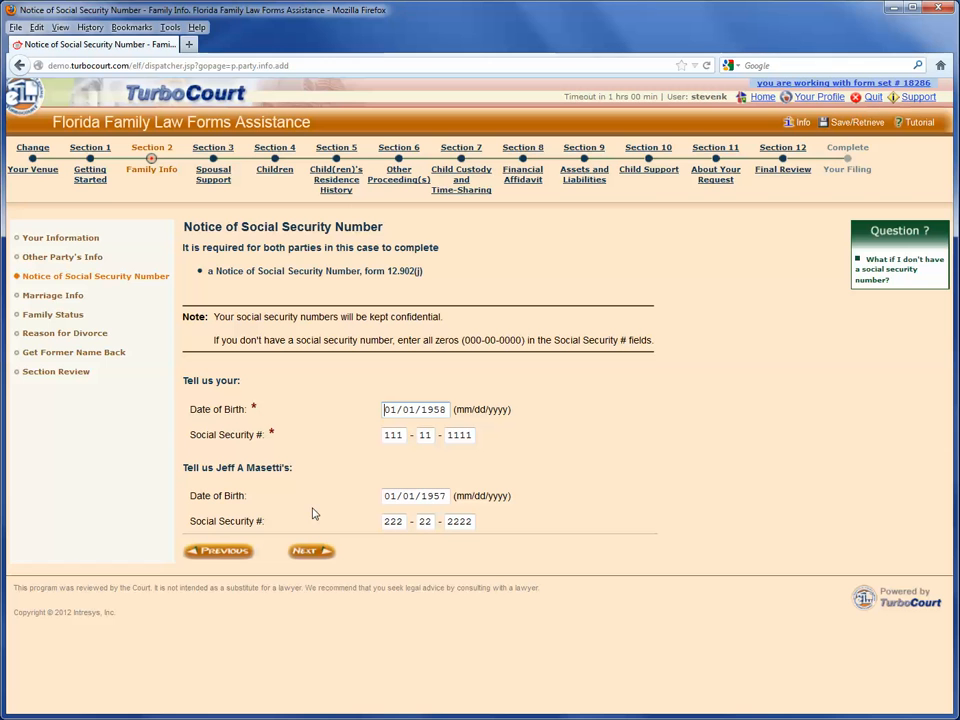
{"action": "left_click_drag", "start_coordinate": [294, 468], "coordinate": [215, 468]}
{"action": "left_click", "coordinate": [266, 495]}
{"action": "left_click_drag", "start_coordinate": [293, 467], "coordinate": [207, 468]}
Change the Marriage Info separation year to 1970 and submit, getting a validation error
{"action": "left_click", "coordinate": [265, 495]}
{"action": "left_click", "coordinate": [312, 556]}
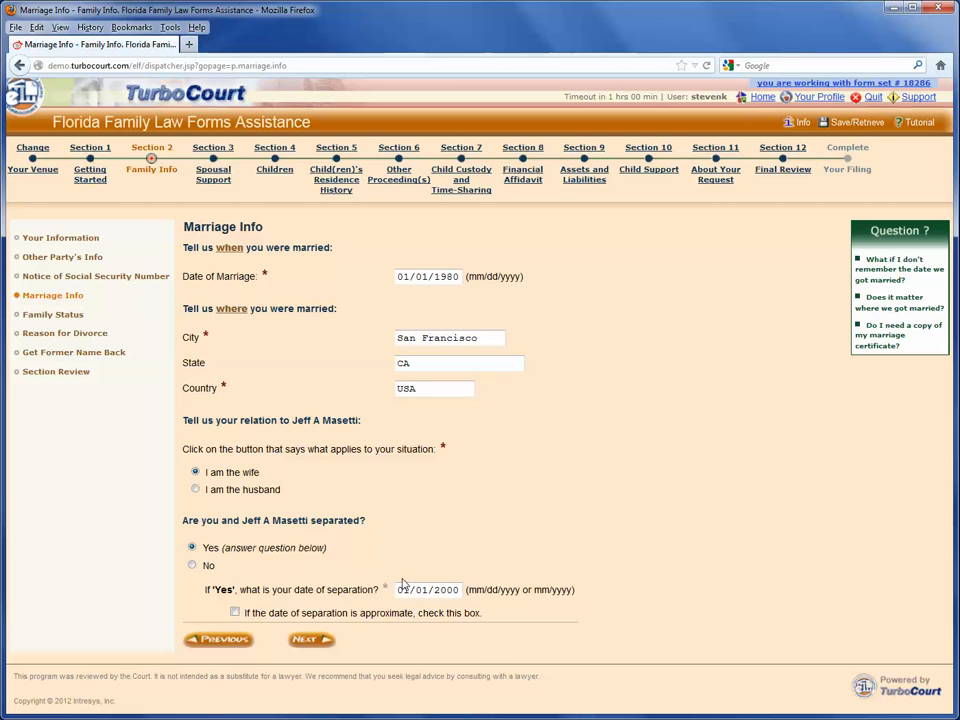
{"action": "left_click_drag", "start_coordinate": [433, 589], "coordinate": [459, 590]}
{"action": "type", "text": "1970"}
{"action": "left_click", "coordinate": [302, 639]}
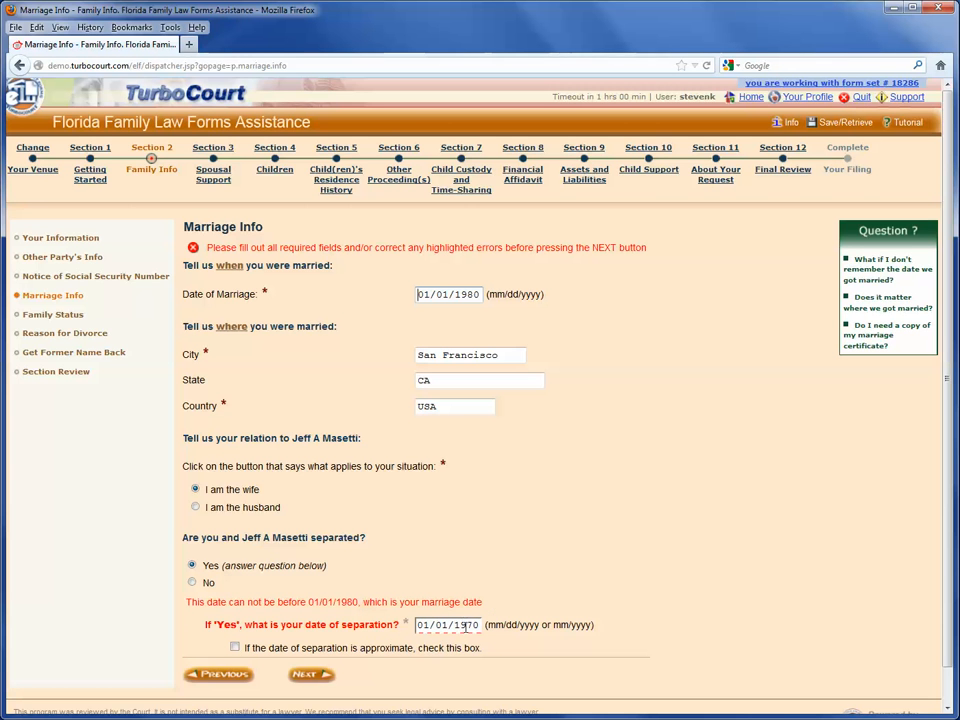
Restore the separation year to 2000 and continue to Family Status
{"action": "left_click_drag", "start_coordinate": [455, 625], "coordinate": [481, 620]}
{"action": "type", "text": "2000"}
{"action": "left_click", "coordinate": [310, 674]}
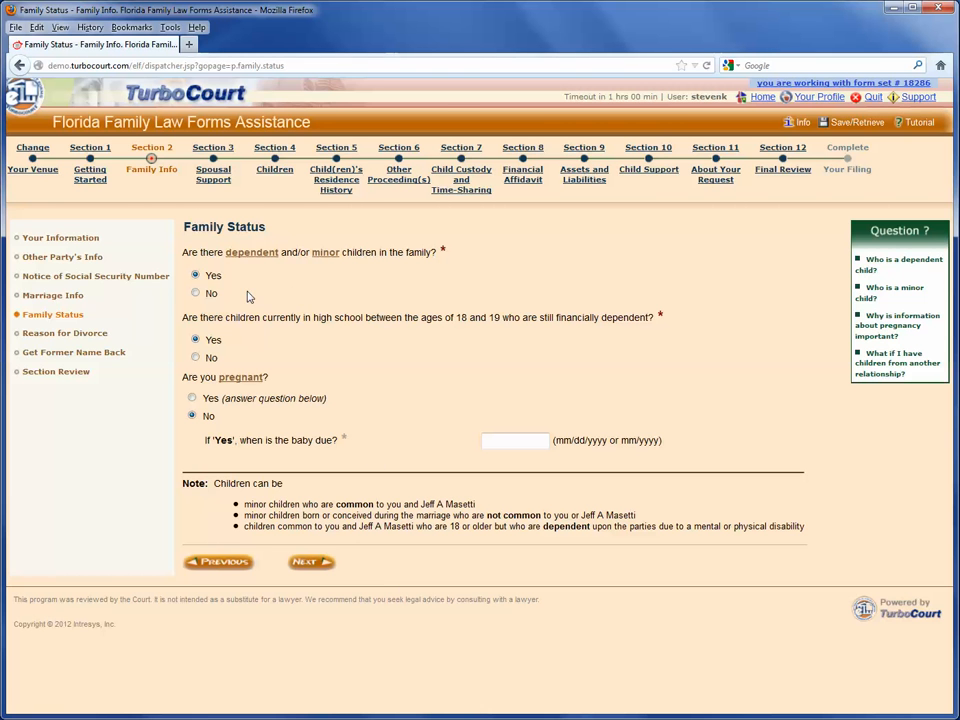
Answer No to both Family Status children questions, continue, then go back
{"action": "left_click", "coordinate": [212, 295]}
{"action": "left_click", "coordinate": [194, 357]}
{"action": "left_click", "coordinate": [311, 563]}
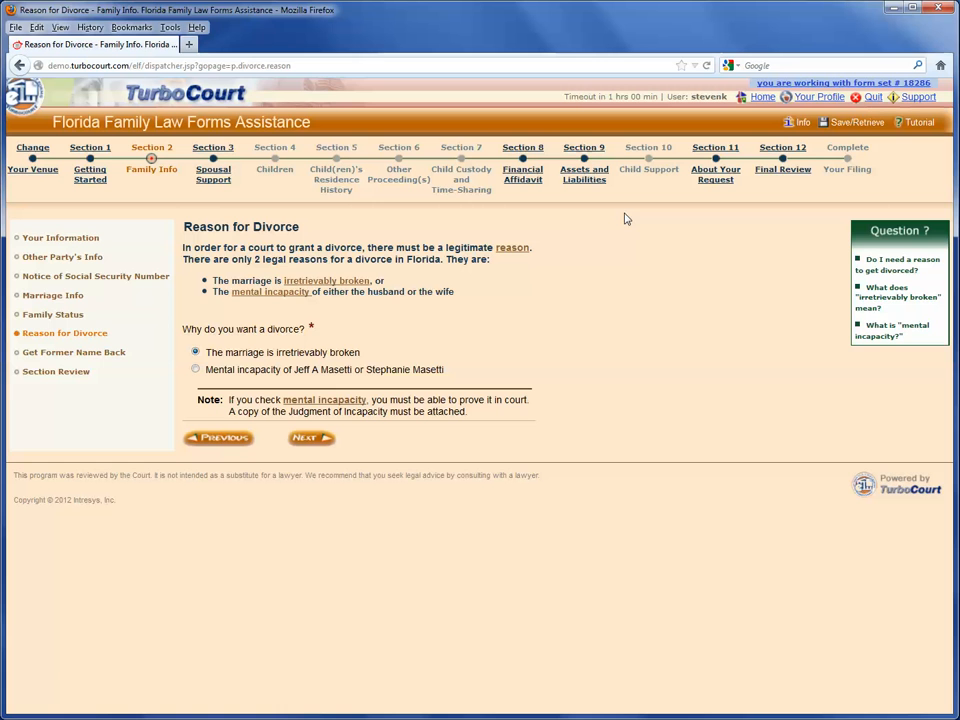
{"action": "left_click", "coordinate": [223, 440]}
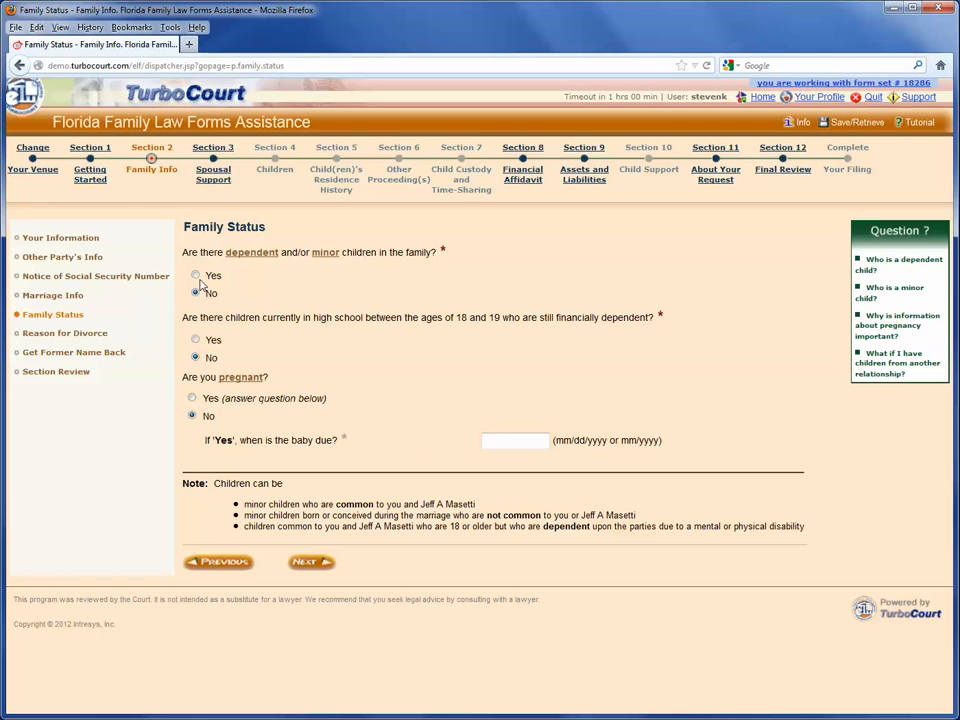
Answer Yes to both children questions and continue past Reason for Divorce
{"action": "left_click", "coordinate": [195, 275]}
{"action": "left_click", "coordinate": [195, 339]}
{"action": "left_click", "coordinate": [311, 561]}
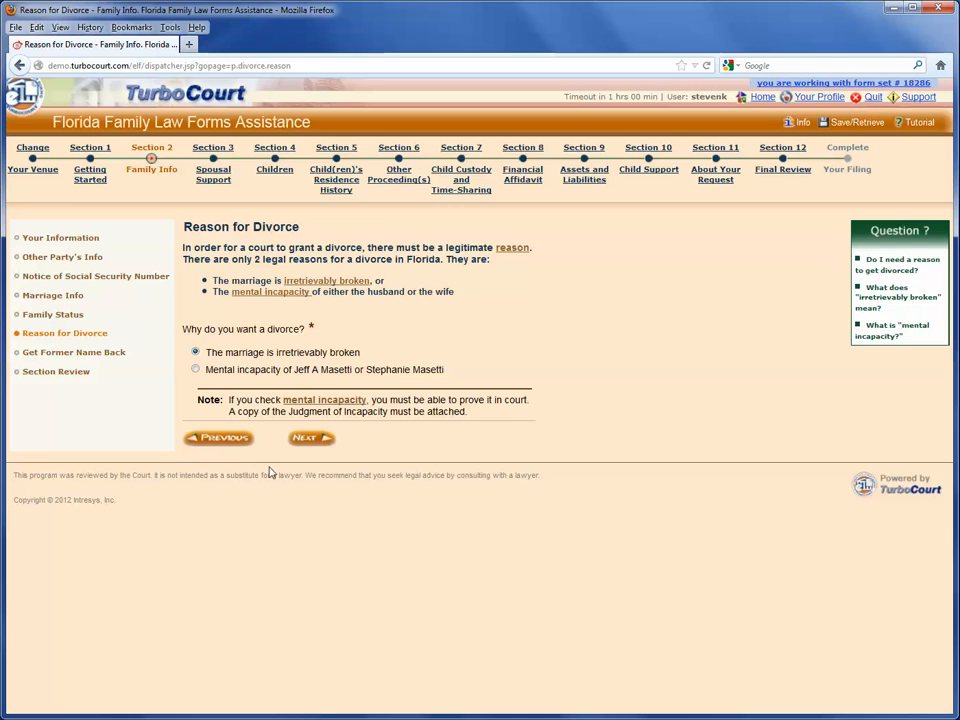
{"action": "left_click", "coordinate": [310, 440]}
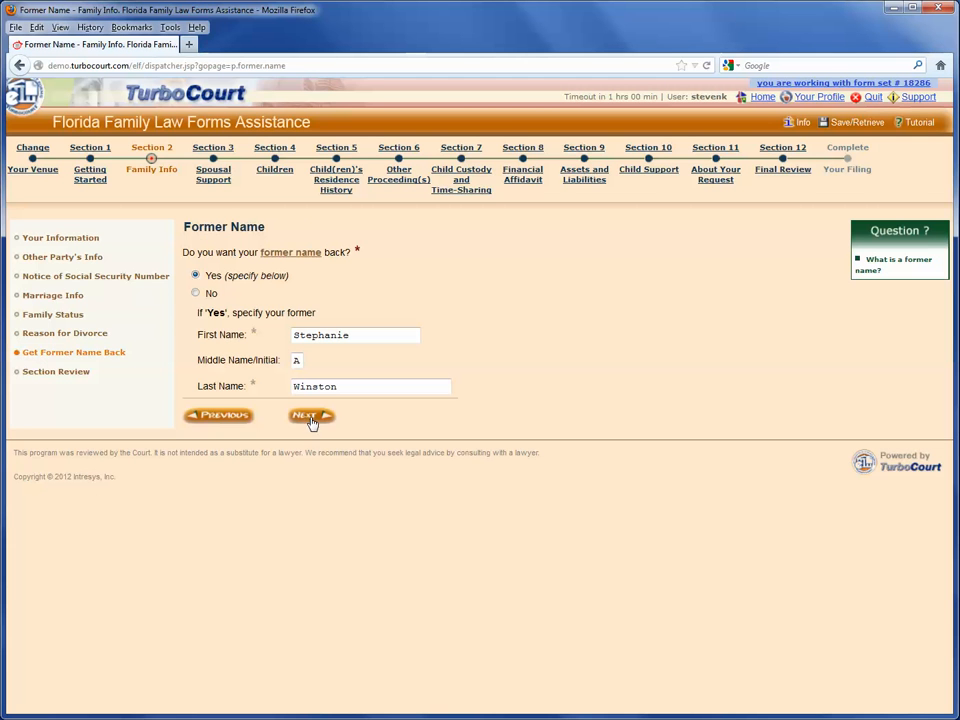
In the Family Info section review, change the other party's street address ending from Road to Ave
{"action": "left_click", "coordinate": [310, 416]}
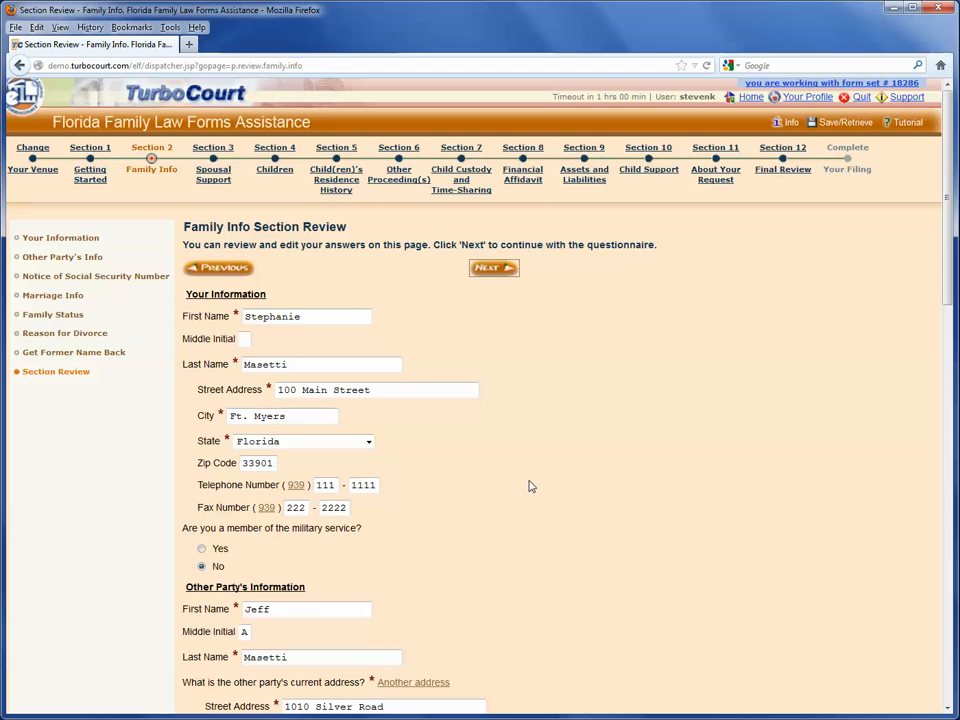
{"action": "scroll", "coordinate": [531, 486], "scroll_direction": "down", "scroll_amount": 6}
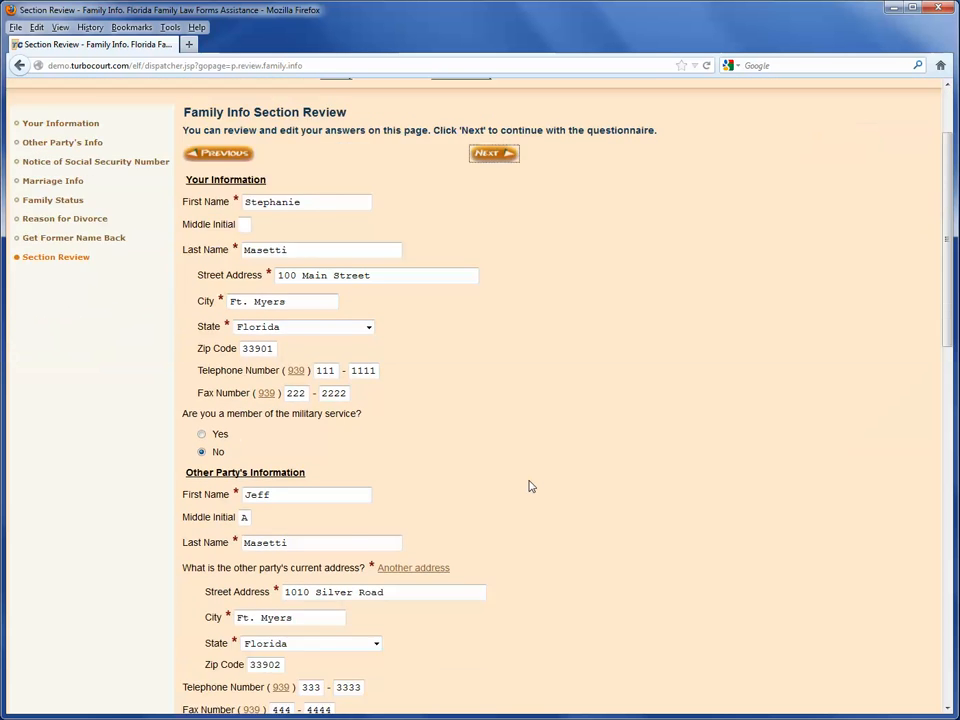
{"action": "scroll", "coordinate": [531, 486], "scroll_direction": "down", "scroll_amount": 1}
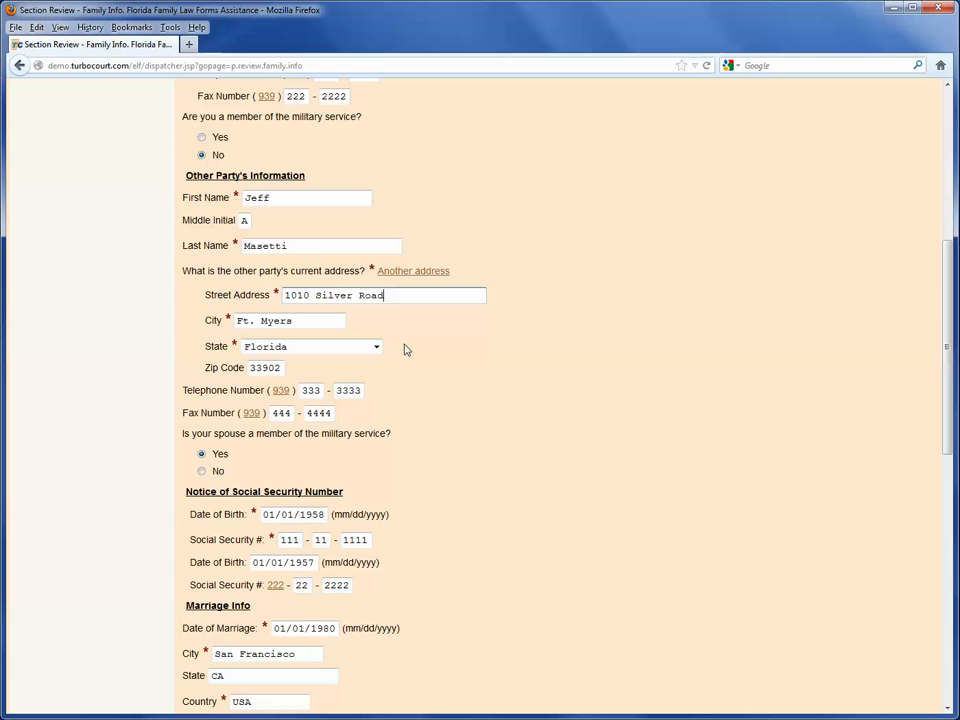
{"action": "key", "text": "BackSpace"}
{"action": "key", "text": "BackSpace"}
{"action": "key", "text": "BackSpace"}
{"action": "key", "text": "BackSpace"}
{"action": "type", "text": "Ave"}
{"action": "scroll", "coordinate": [418, 345], "scroll_direction": "down", "scroll_amount": 5}
{"action": "scroll", "coordinate": [418, 347], "scroll_direction": "down", "scroll_amount": 6}
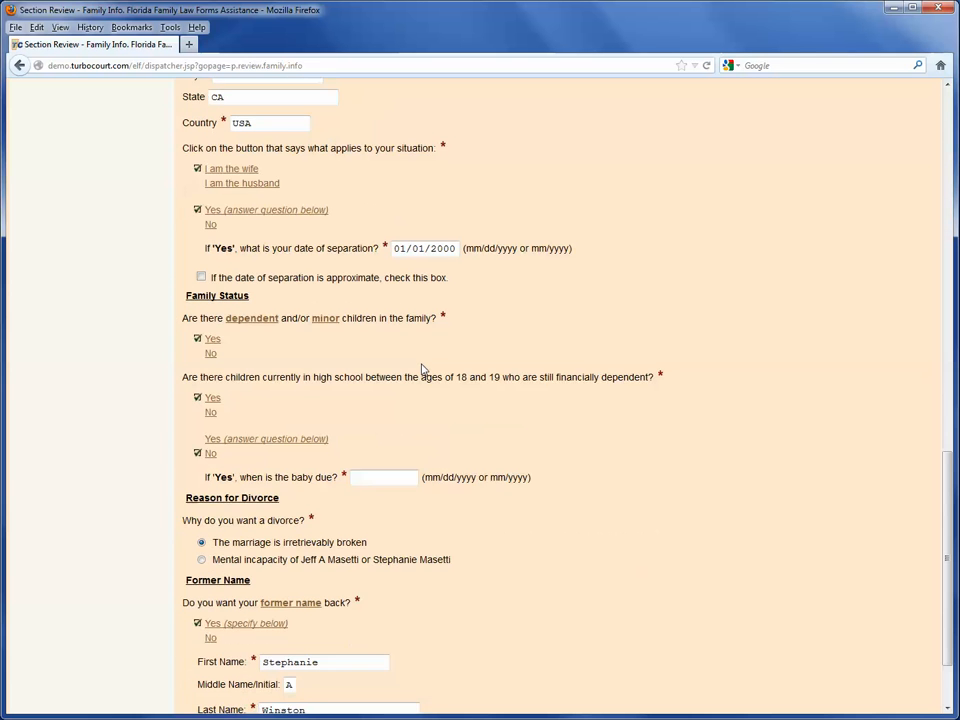
{"action": "scroll", "coordinate": [422, 370], "scroll_direction": "up", "scroll_amount": 6}
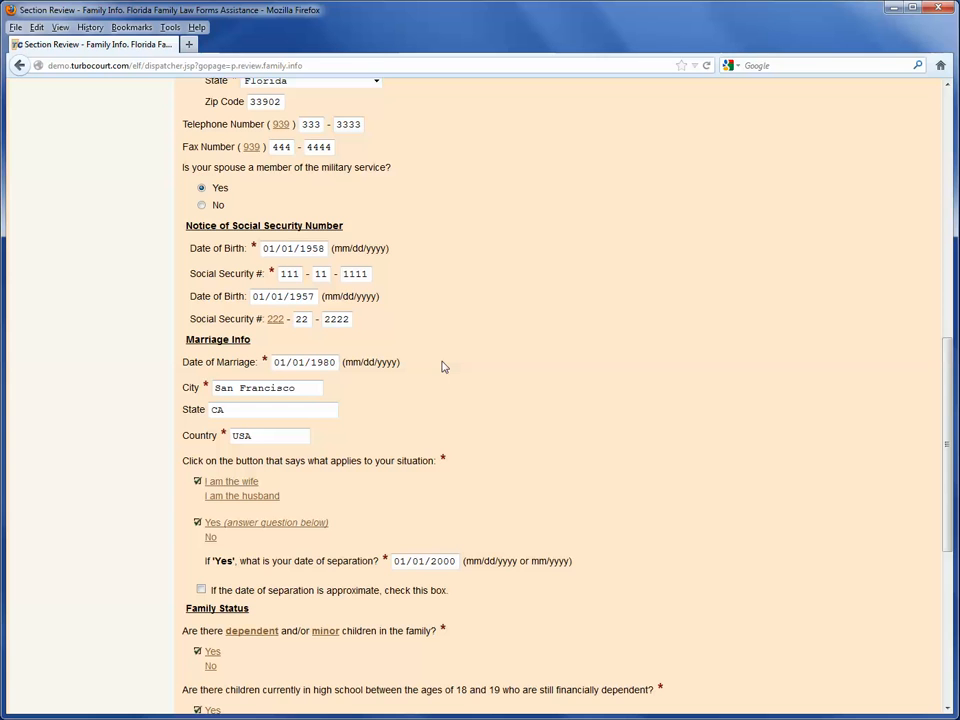
{"action": "scroll", "coordinate": [443, 366], "scroll_direction": "up", "scroll_amount": 5}
Go from the section review back to the Other Party's Information page
{"action": "left_click", "coordinate": [443, 358]}
{"action": "scroll", "coordinate": [452, 420], "scroll_direction": "down", "scroll_amount": 4}
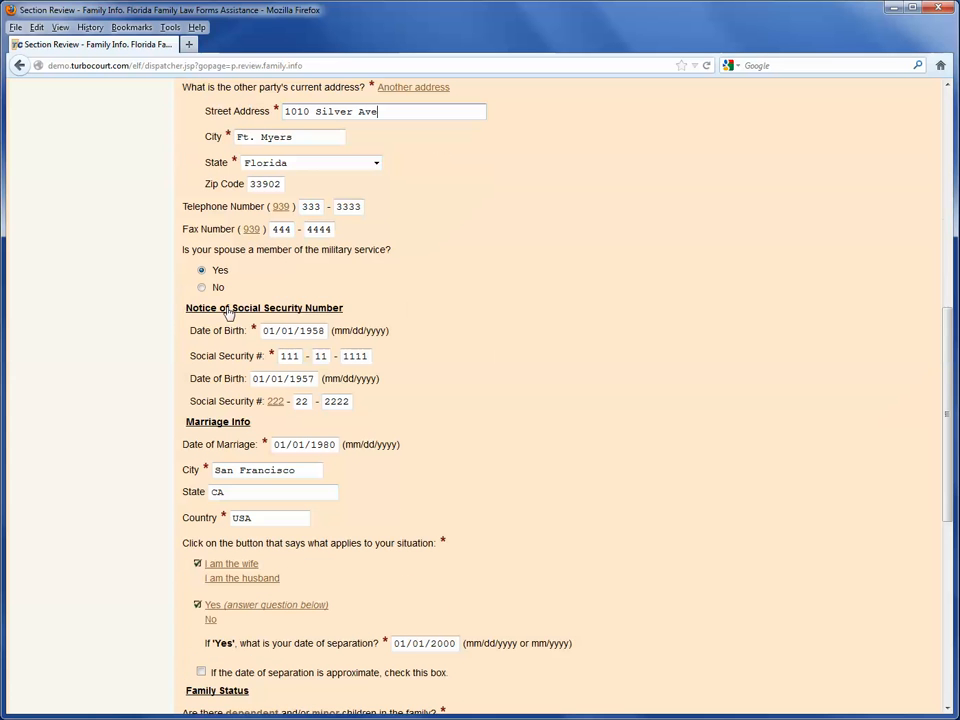
{"action": "scroll", "coordinate": [253, 160], "scroll_direction": "up", "scroll_amount": 4}
{"action": "left_click", "coordinate": [229, 241]}
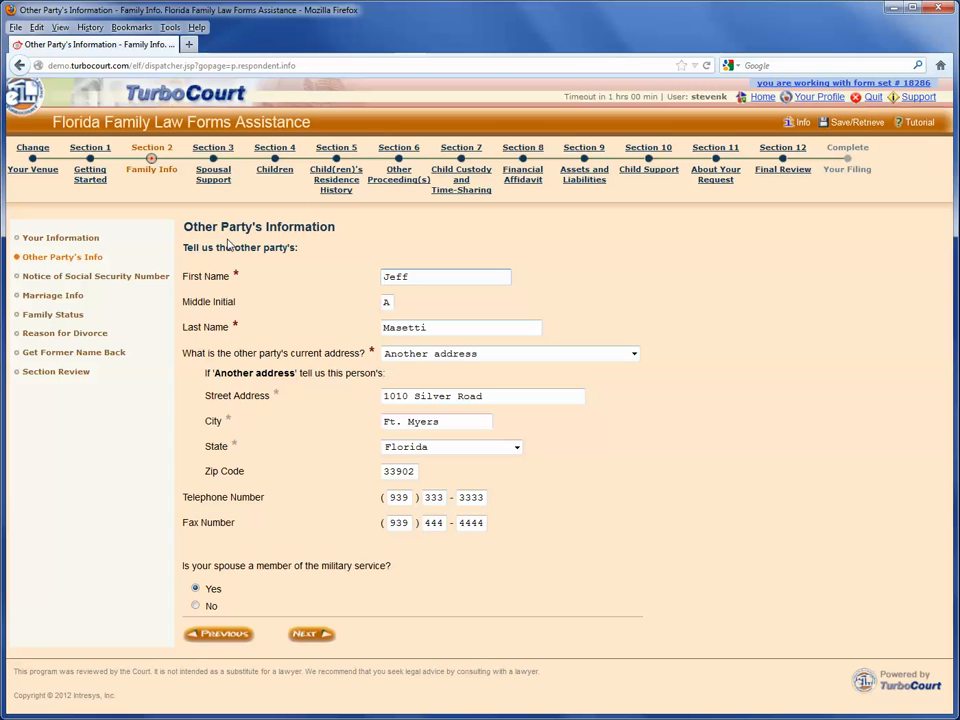
Replace 'Road' with 'Ave' in the other party's street address, then save and continue
{"action": "left_click_drag", "start_coordinate": [489, 395], "coordinate": [457, 395]}
{"action": "type", "text": "Ave"}
{"action": "left_click", "coordinate": [320, 636]}
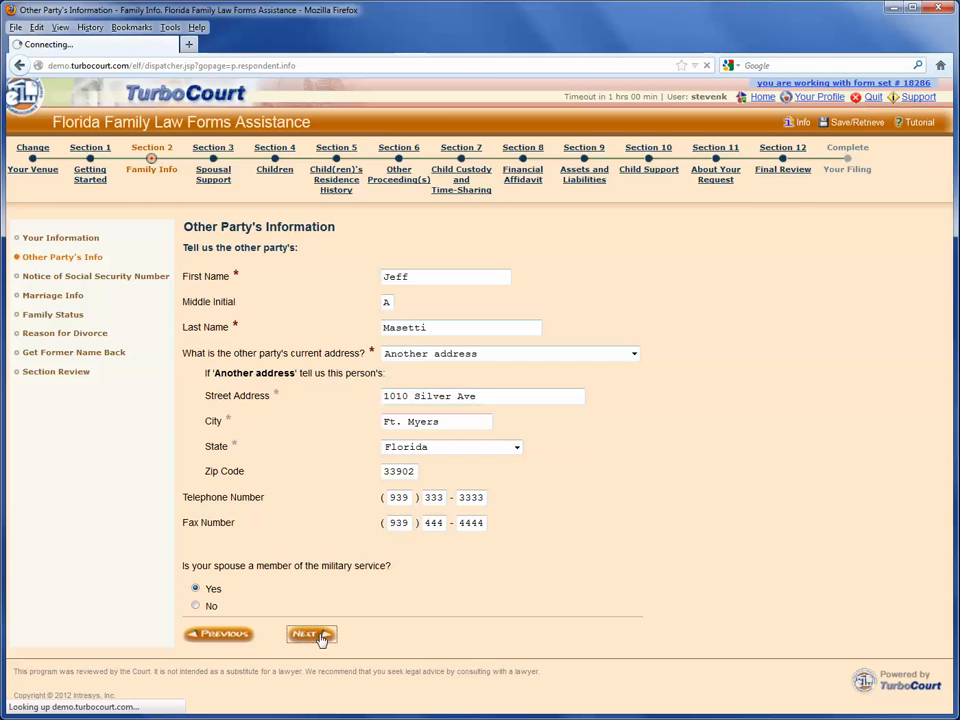